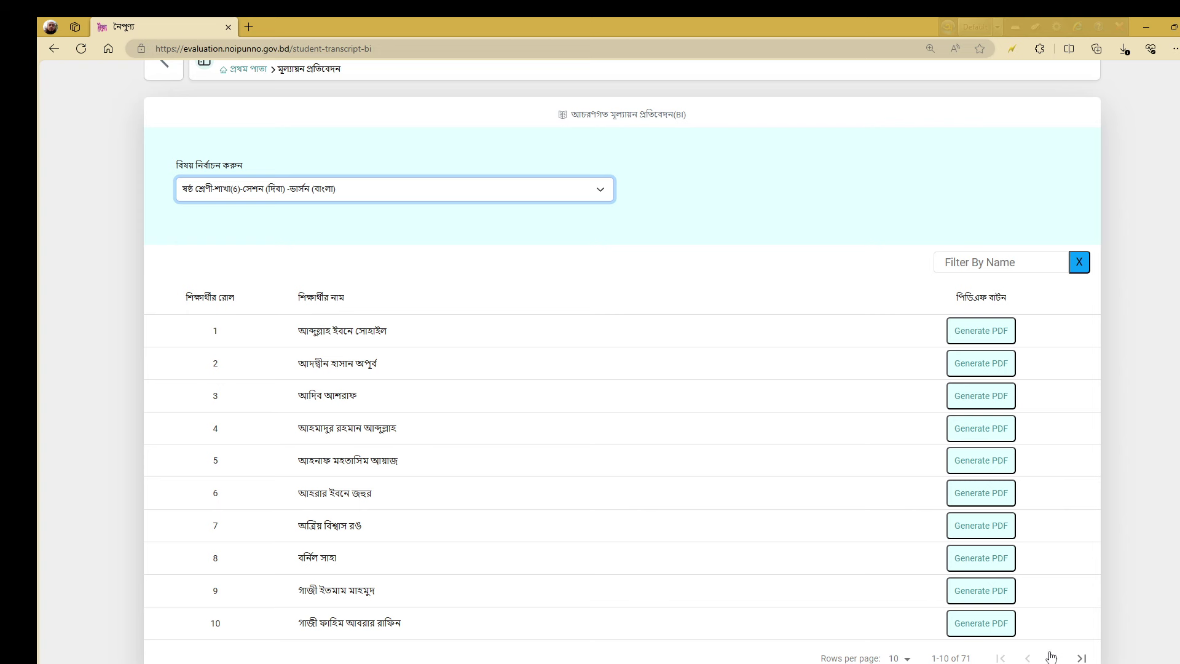
# - Page through the class's student list in the BI report to rolls 42–51
pyautogui.click(1052, 657)
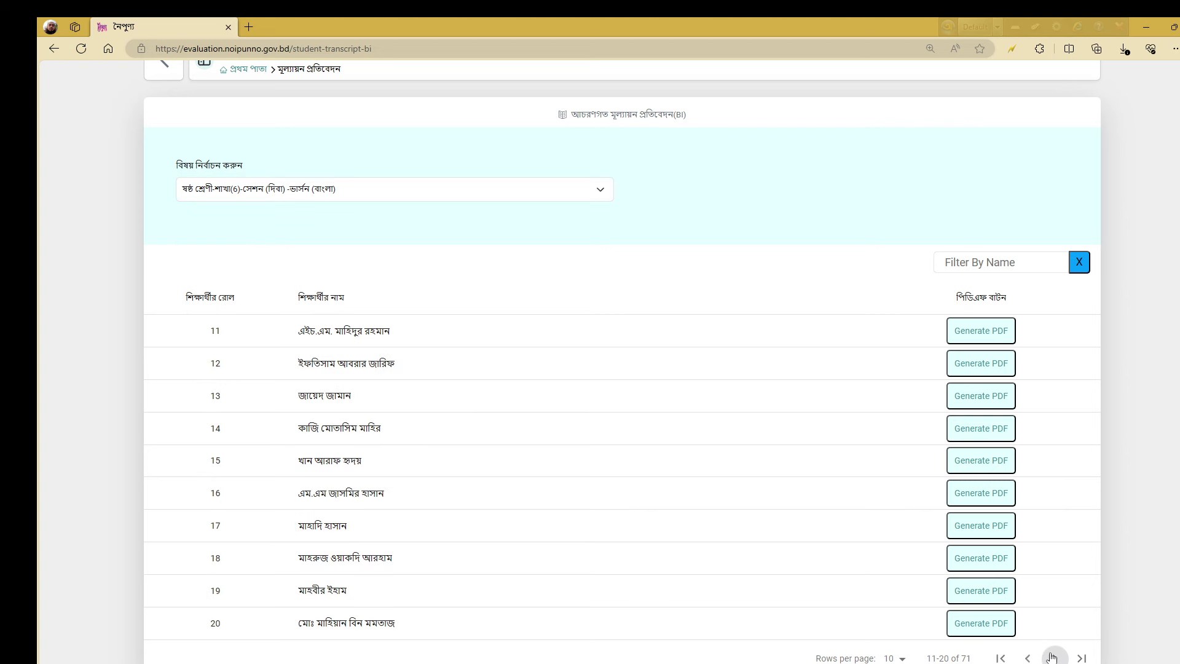
pyautogui.click(1052, 657)
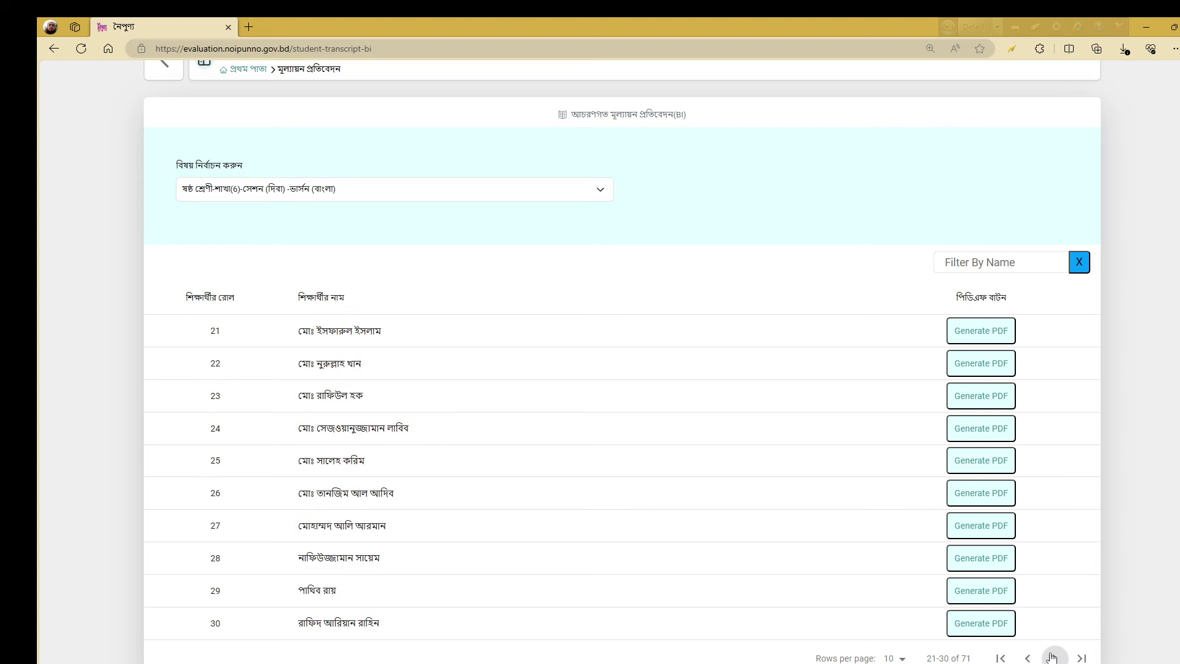
pyautogui.click(1053, 657)
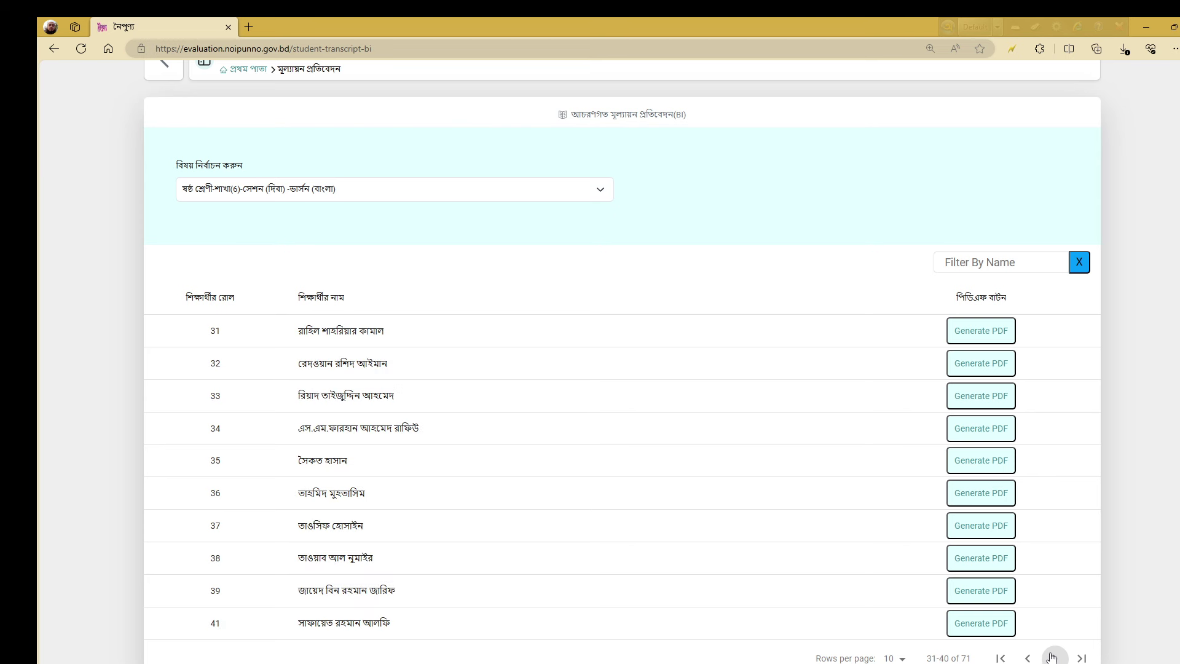
pyautogui.click(1052, 657)
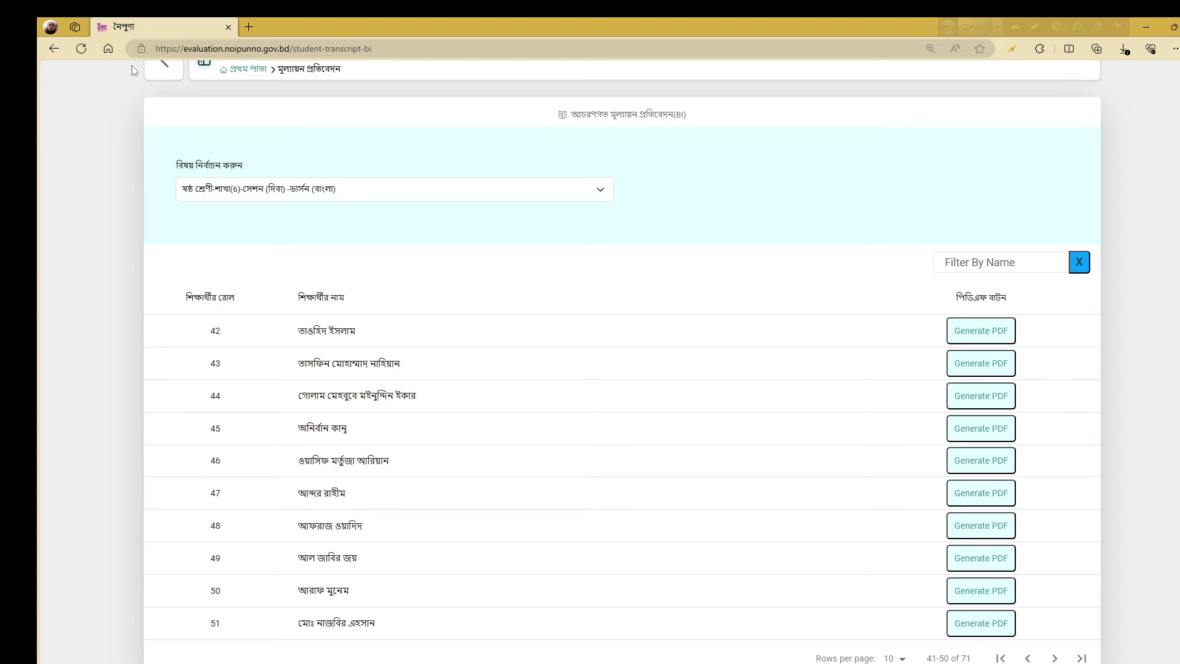
pyautogui.scroll(2, 158, 180)
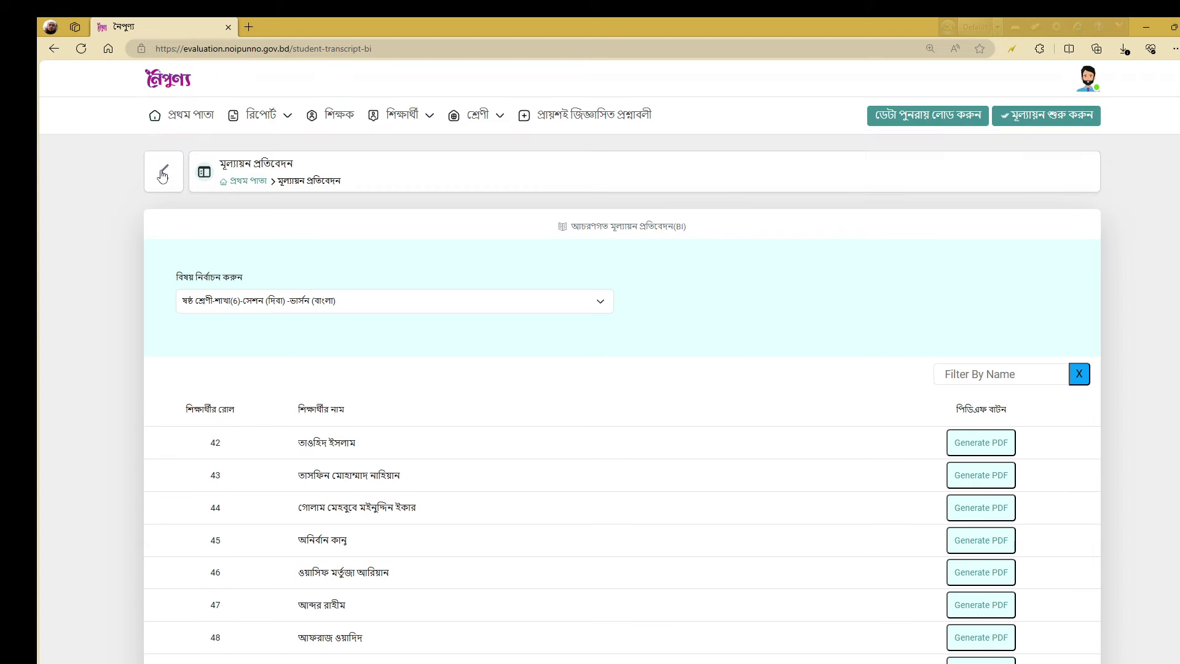
# - Return to the home page and reopen the BI transcript report for ষষ্ঠ শ্রেণী-শাখা(6)-সেশন (দিবা)-ভার্সন (বাংলা)
pyautogui.click(159, 178)
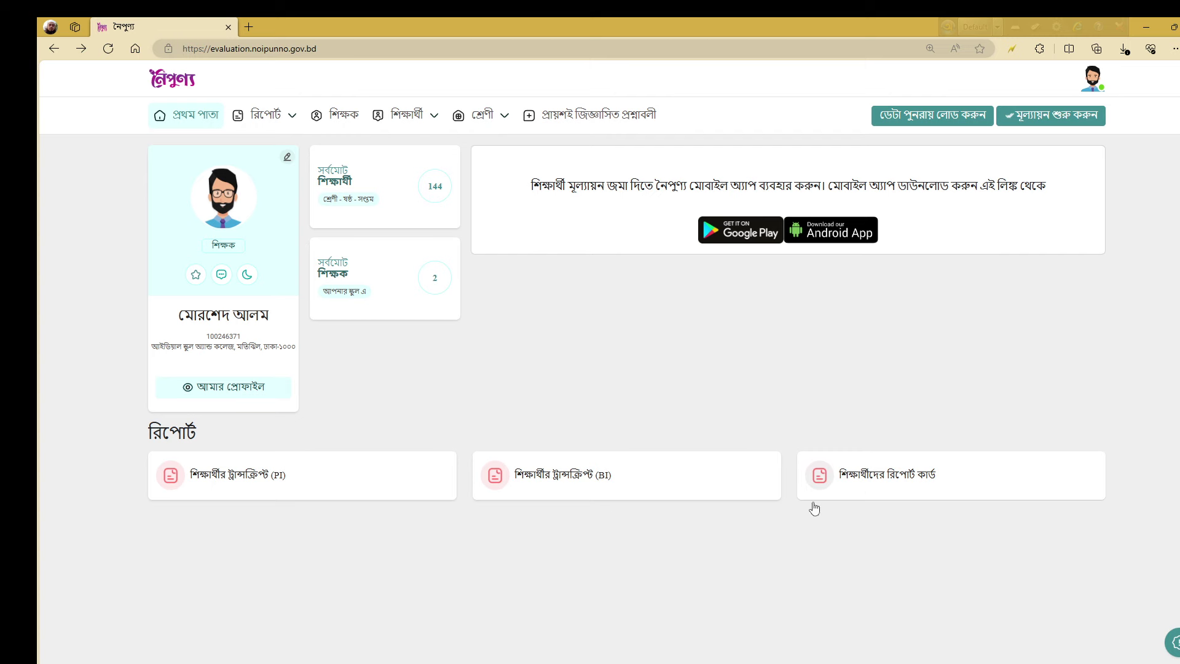
pyautogui.click(600, 486)
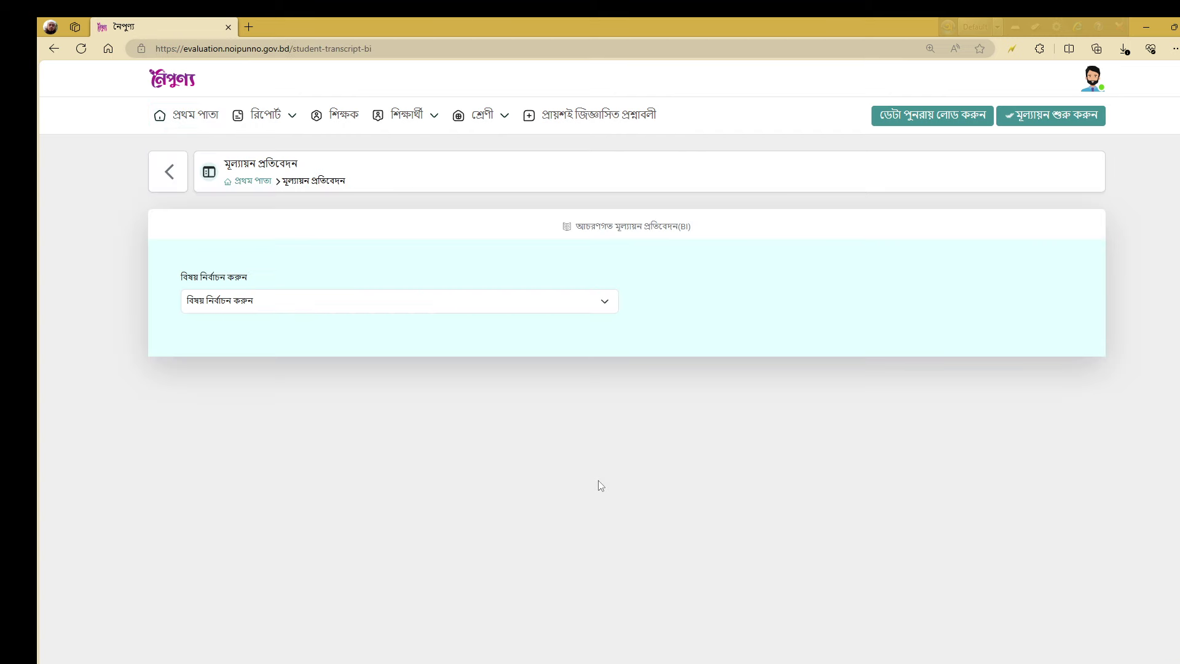
pyautogui.click(442, 302)
pyautogui.click(395, 332)
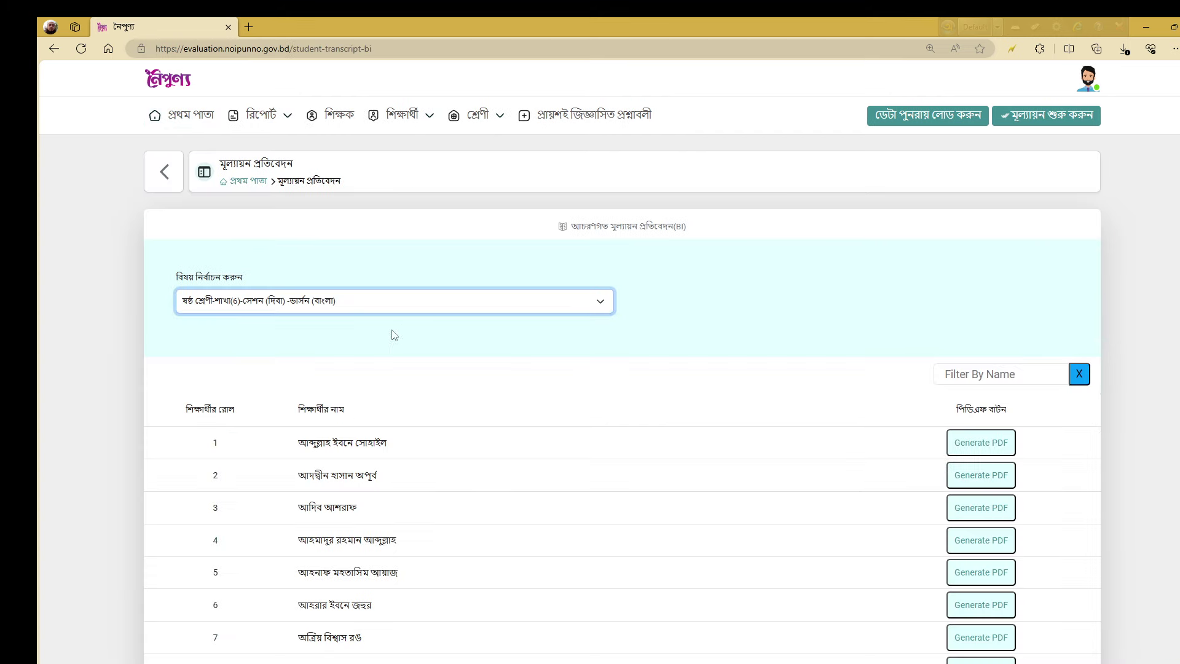
# - Generate the BI transcript PDF for the student with roll 2 and open the downloaded file
pyautogui.click(990, 478)
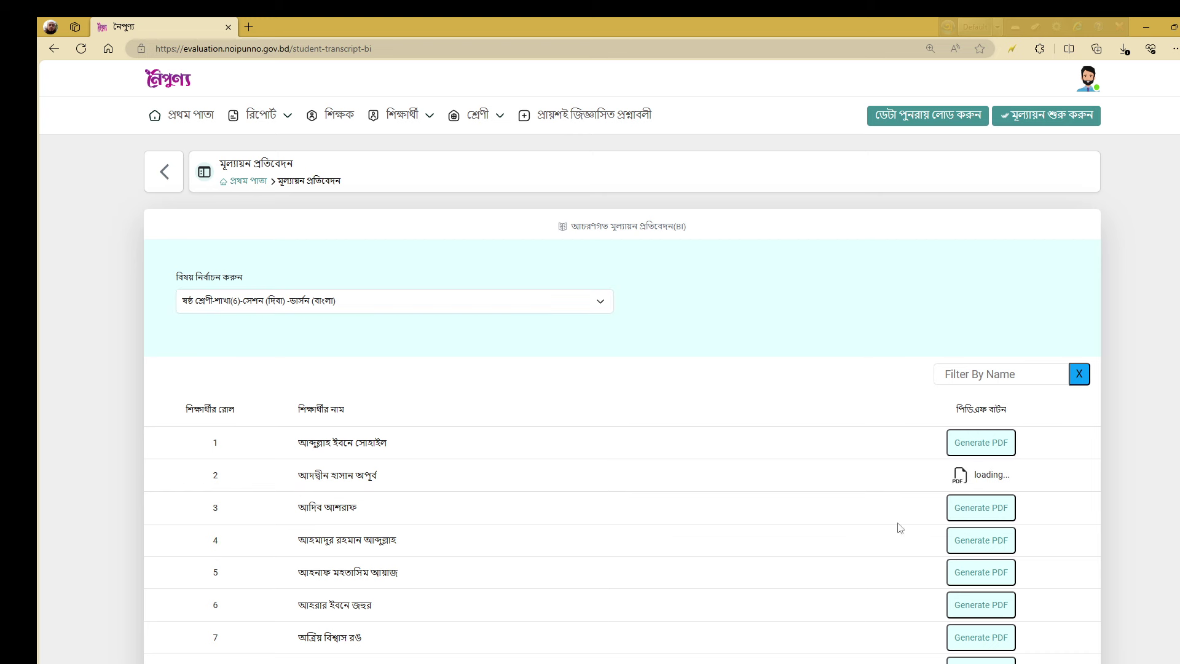
pyautogui.click(984, 479)
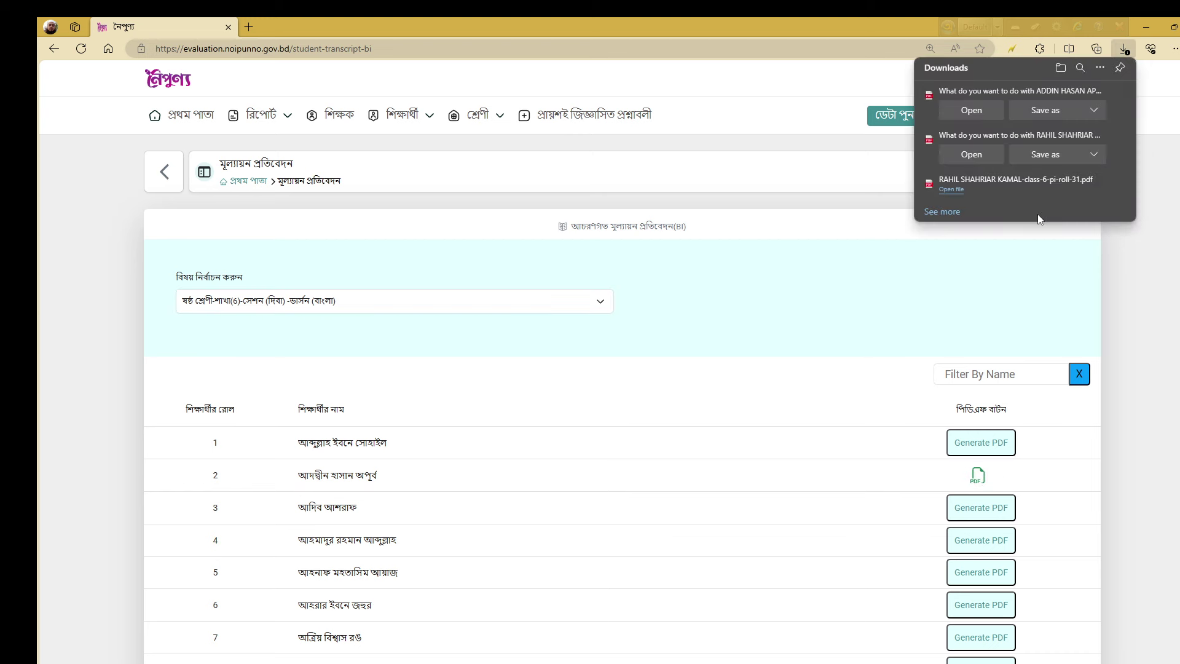
pyautogui.click(975, 115)
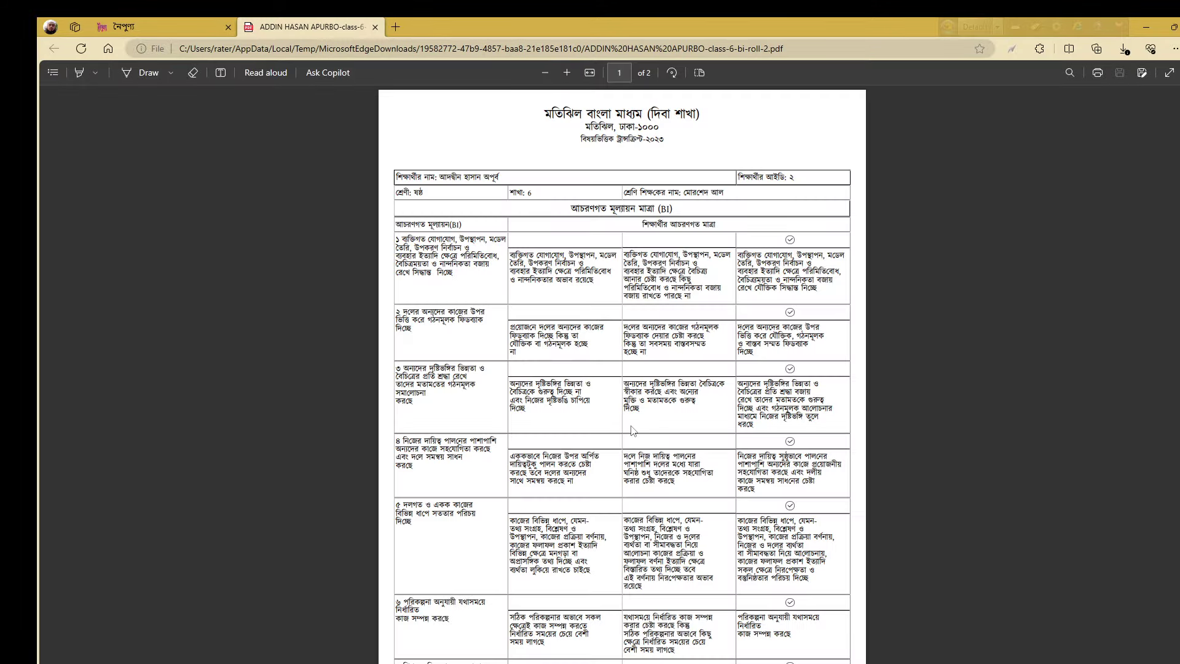
# - Review both pages of the roll 2 transcript, from the student details to the signature lines, and close it
pyautogui.scroll(3, 630, 430)
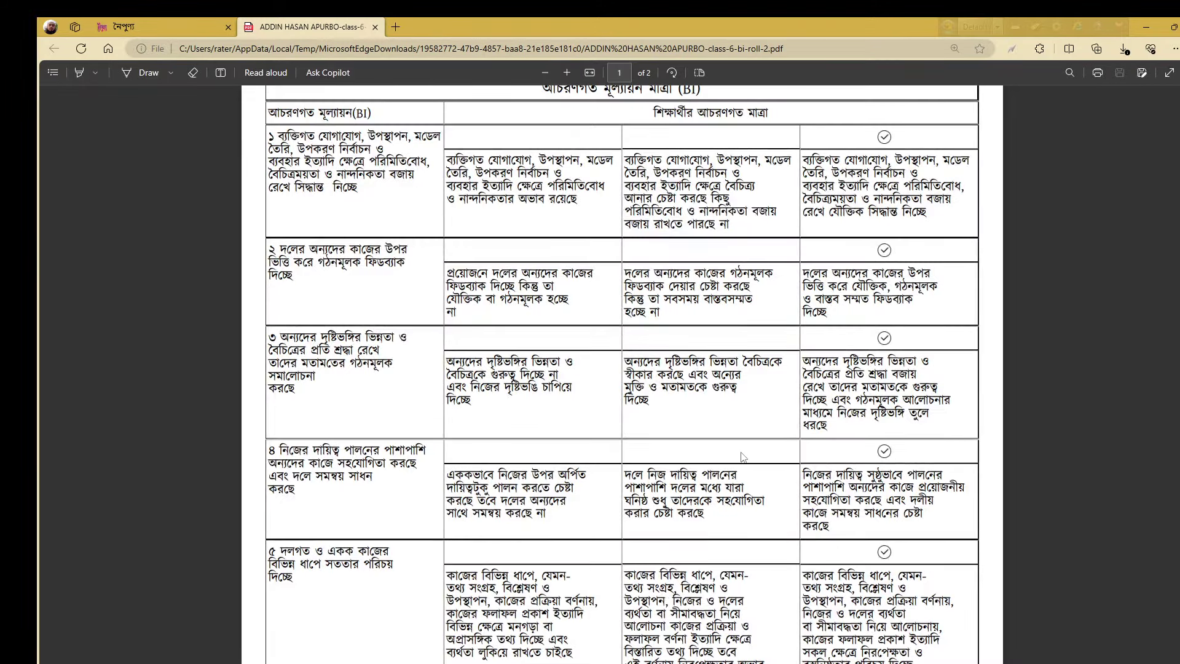
pyautogui.scroll(3, 742, 456)
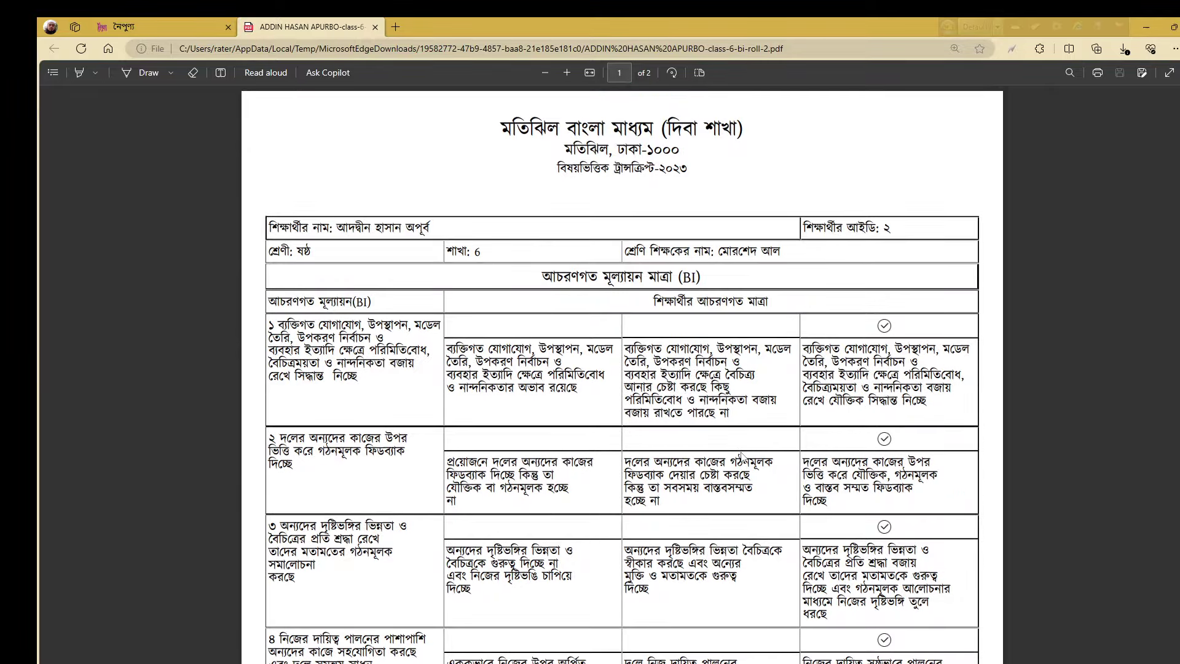
pyautogui.scroll(-5, 759, 410)
pyautogui.scroll(-15, 759, 409)
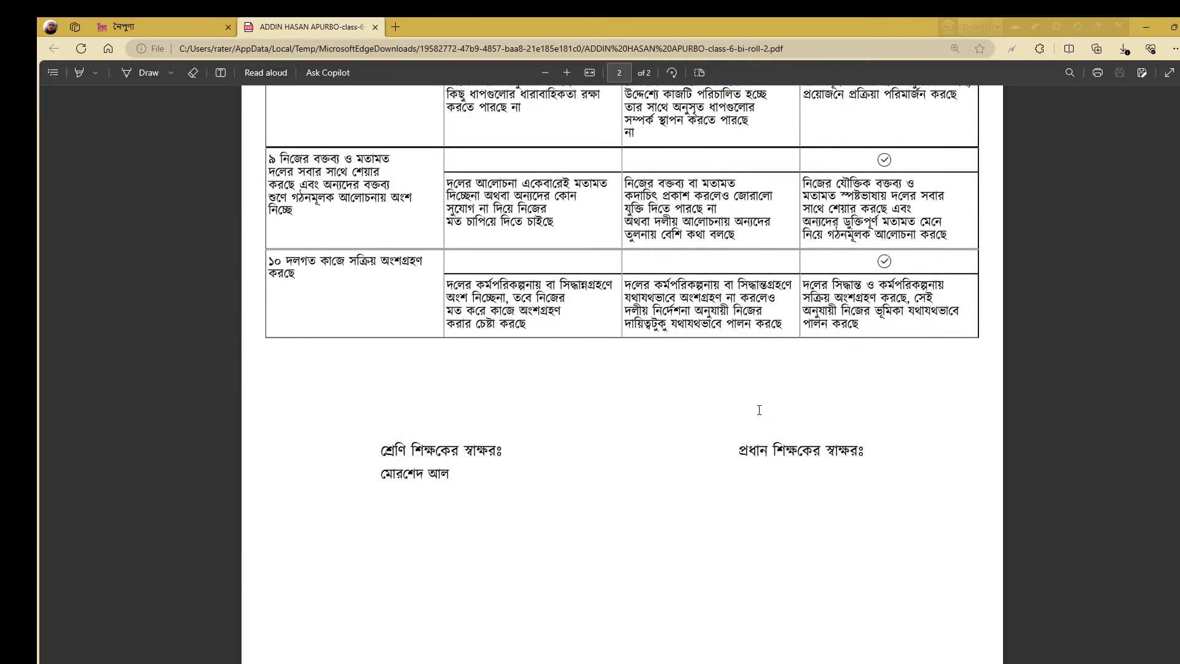
pyautogui.click(375, 27)
# - Advance the student list to the page showing rolls 53–62
pyautogui.scroll(-2, 780, 513)
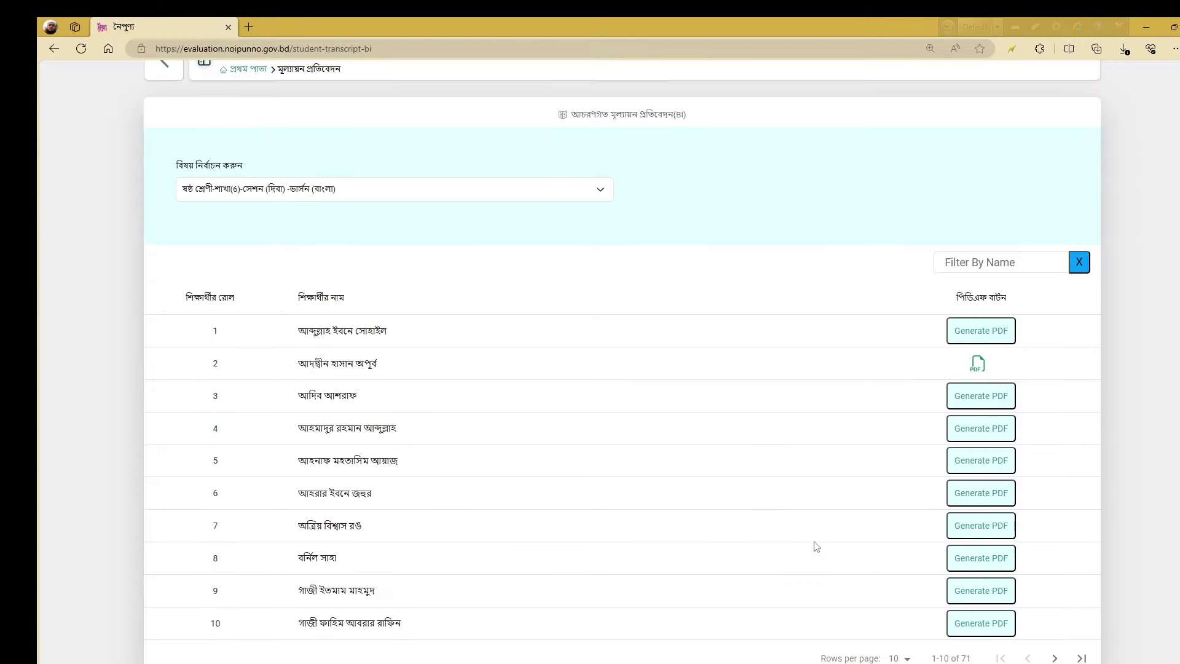
pyautogui.click(1055, 658)
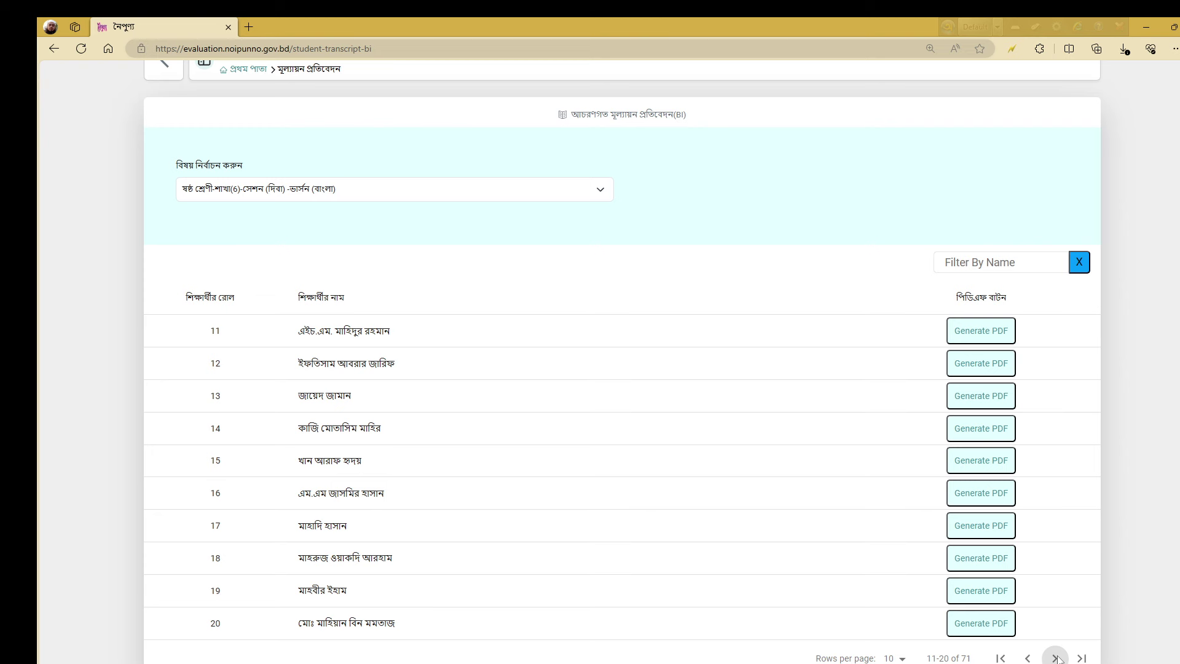
pyautogui.click(1056, 658)
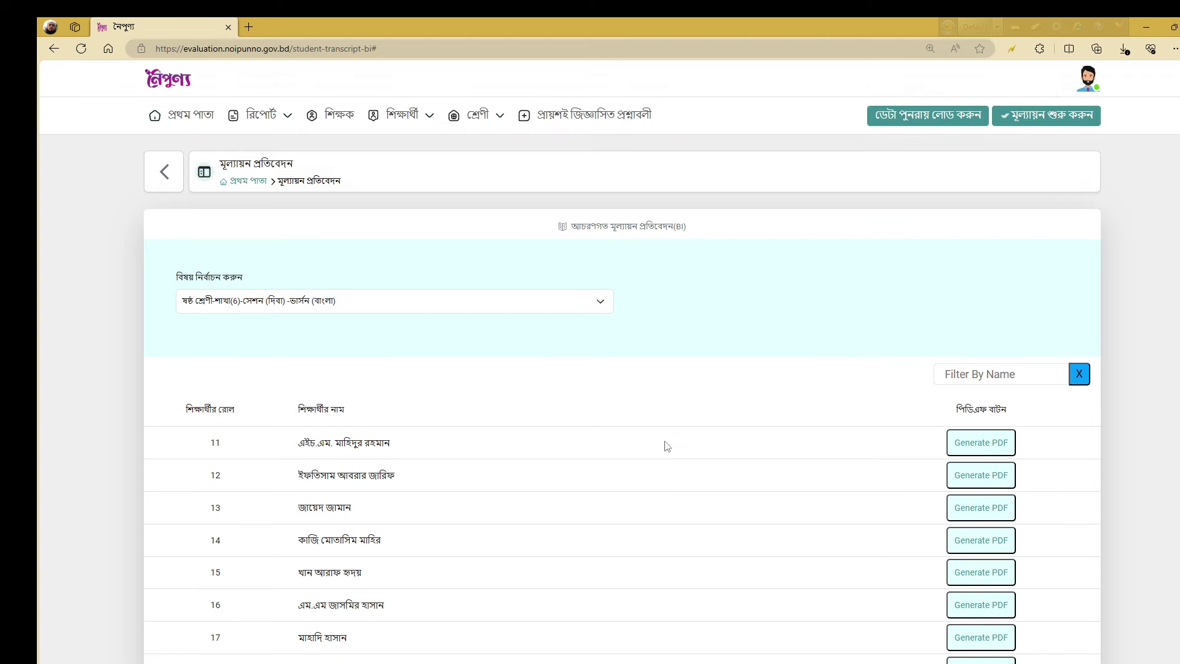
pyautogui.scroll(-2, 667, 447)
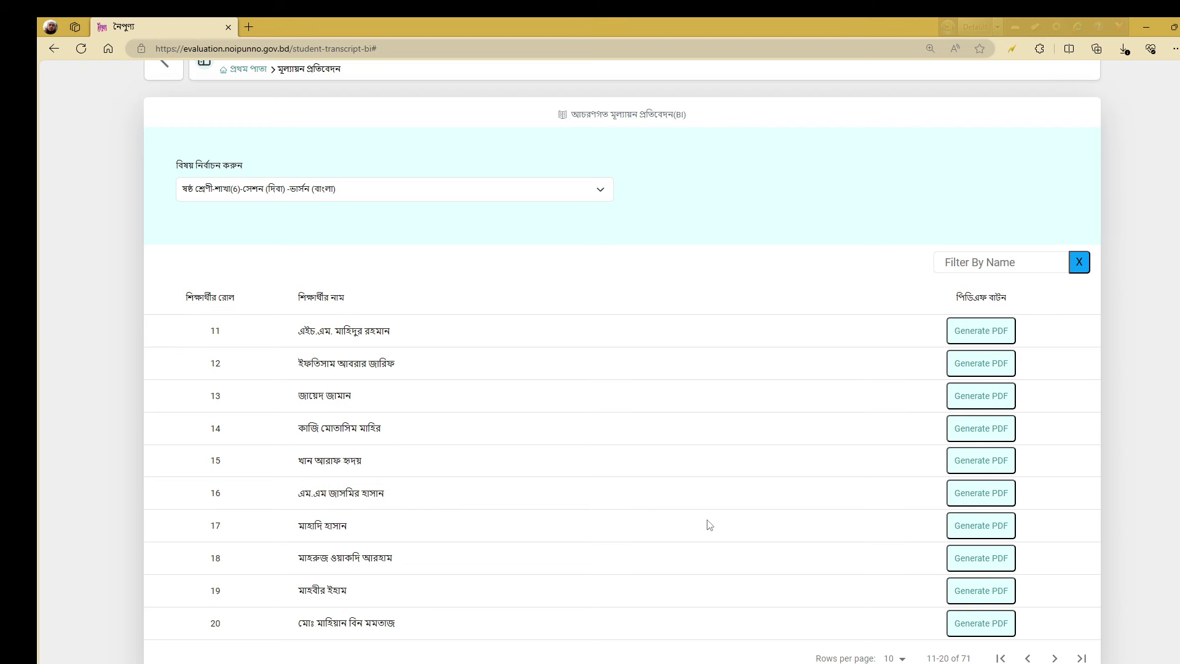
pyautogui.click(1055, 657)
pyautogui.click(1055, 658)
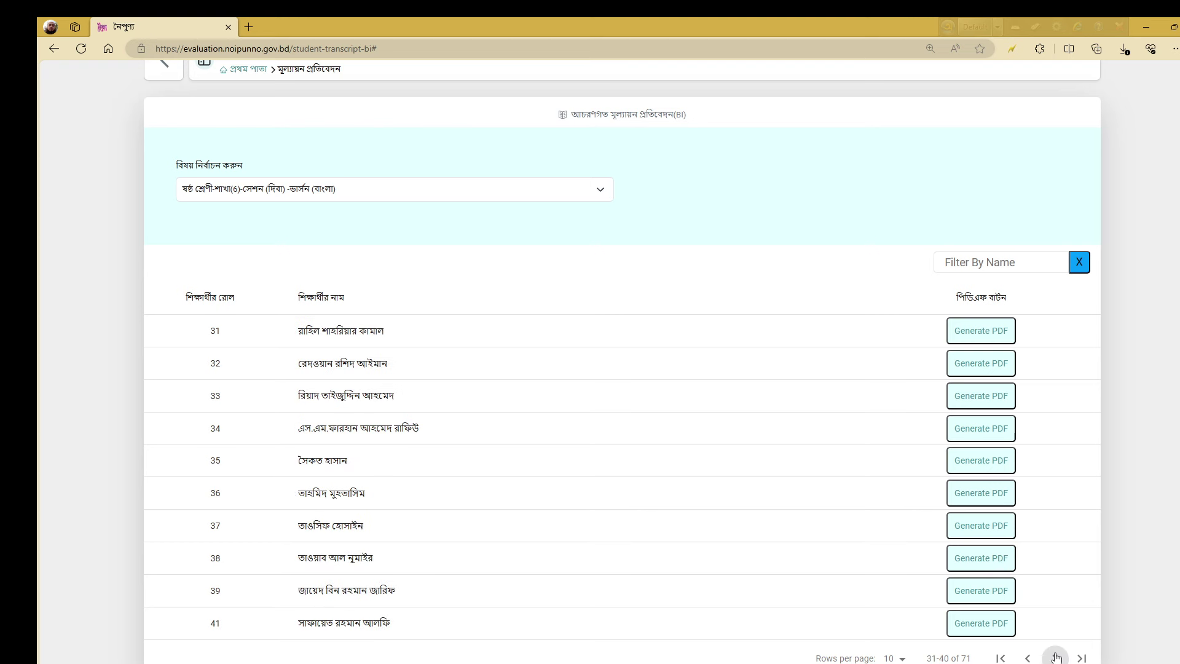
pyautogui.click(1055, 658)
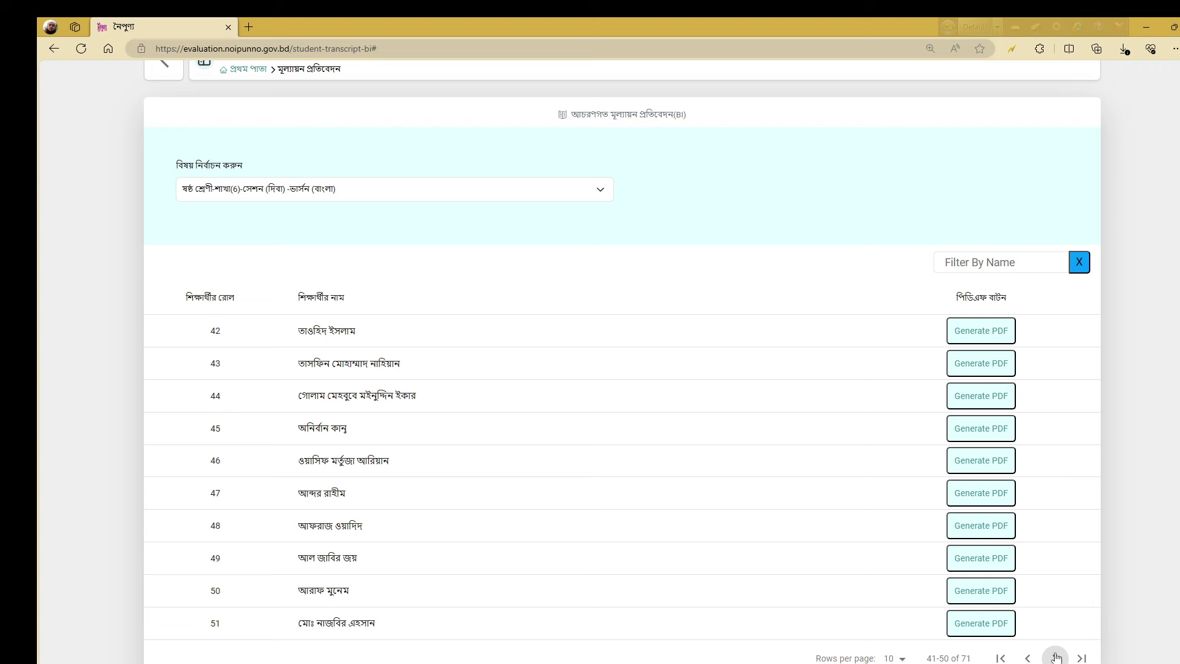
pyautogui.click(1055, 658)
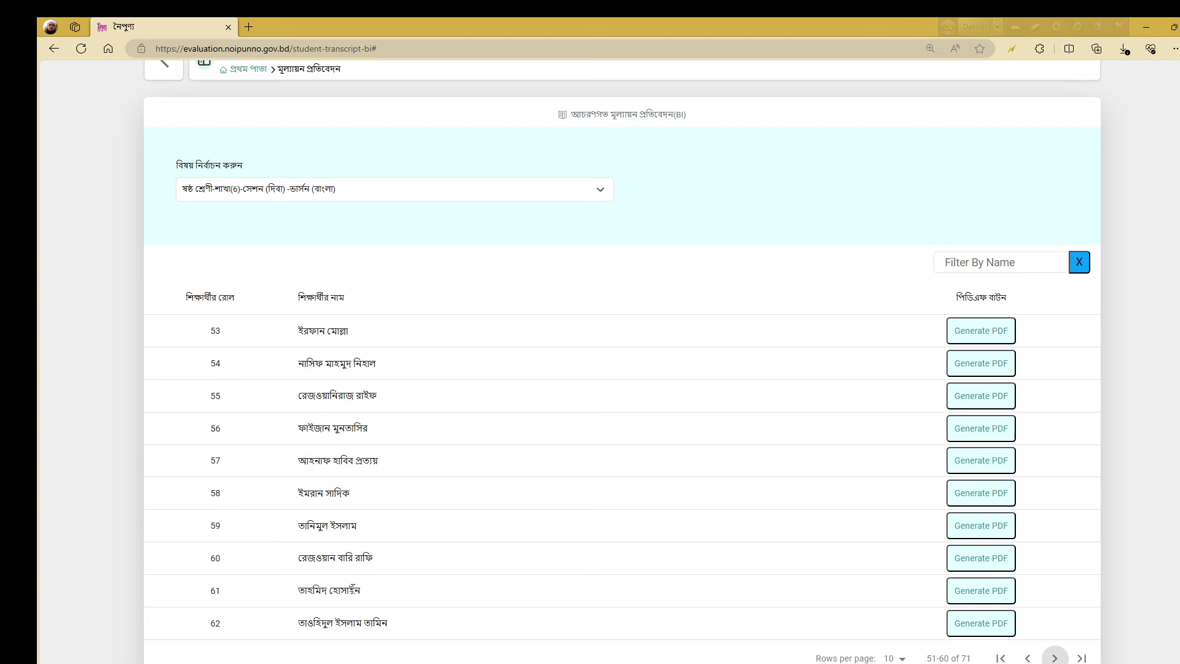
# - Generate the BI transcript PDF for the student with roll 62 and open the downloaded file
pyautogui.click(991, 626)
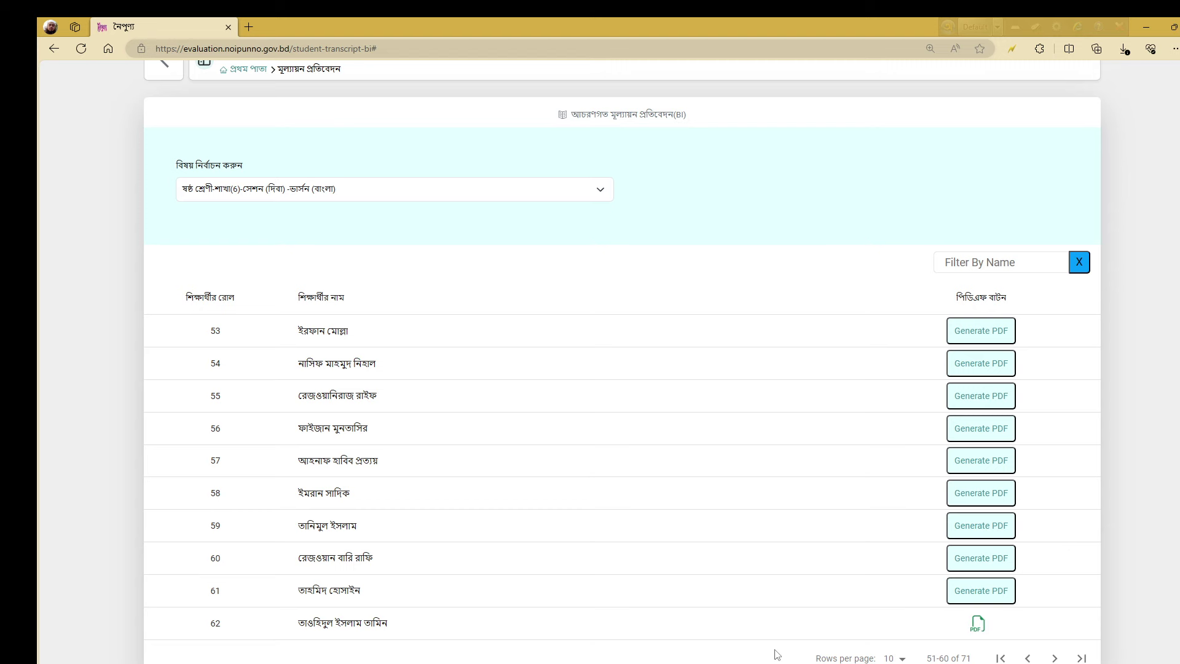
pyautogui.click(978, 627)
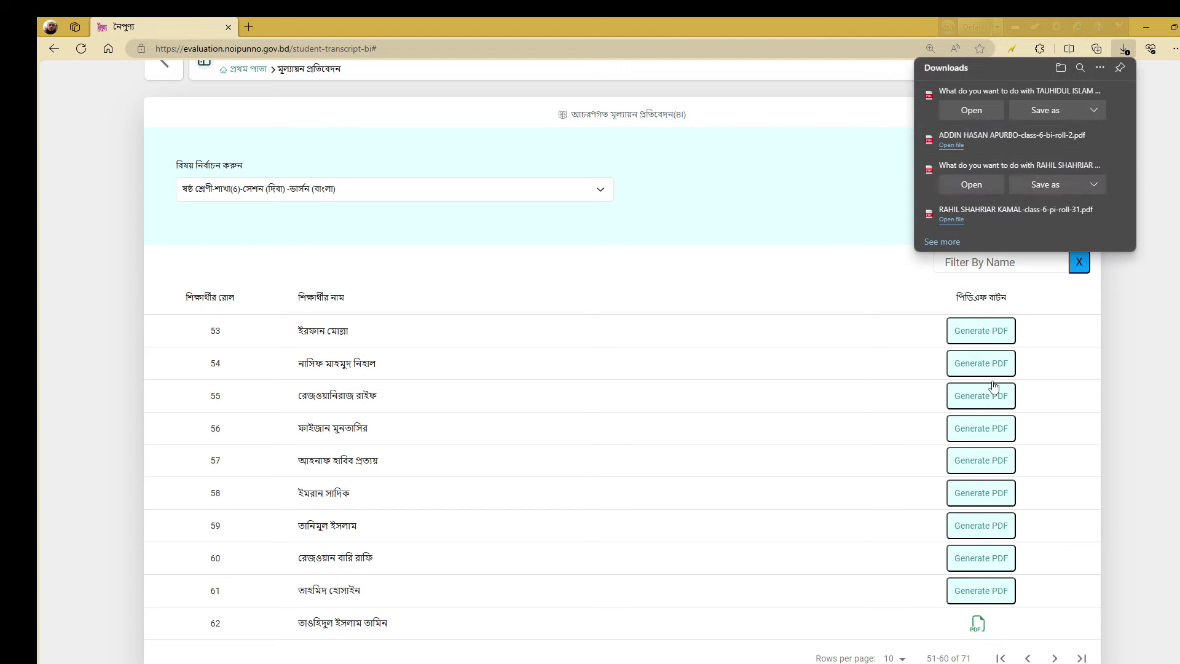
pyautogui.click(978, 111)
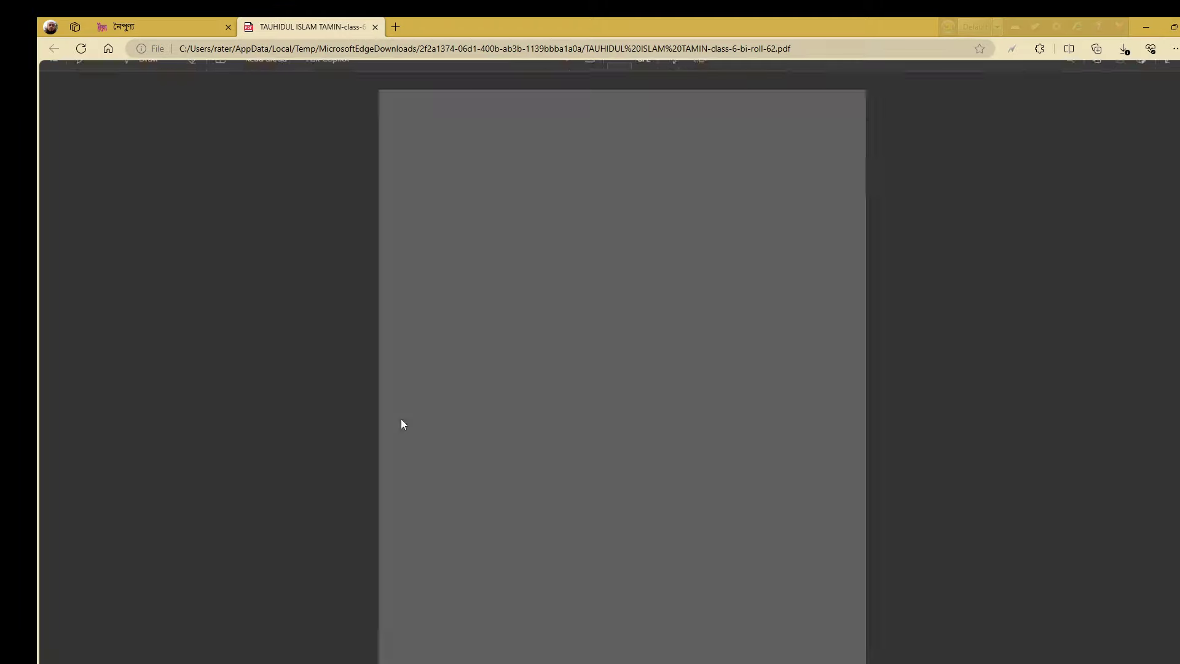
# - Examine the roll 62 transcript's student details, ten behavioural indicators and signature lines across both pages
pyautogui.scroll(5, 552, 442)
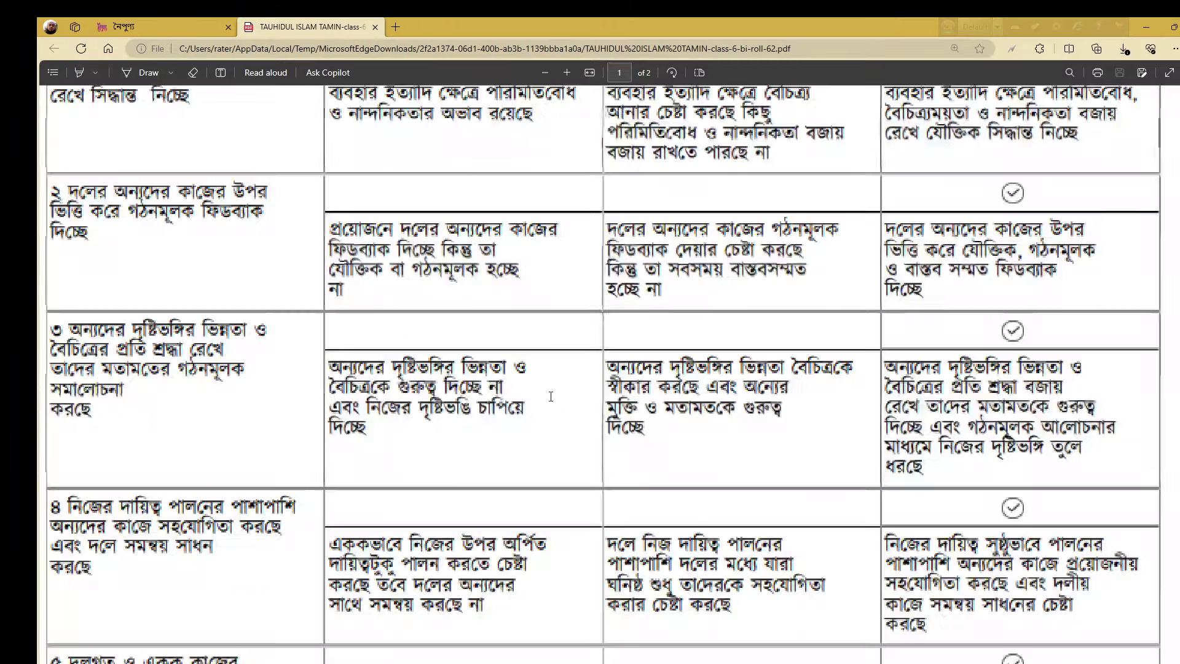
pyautogui.scroll(-2, 697, 439)
pyautogui.scroll(-2, 696, 439)
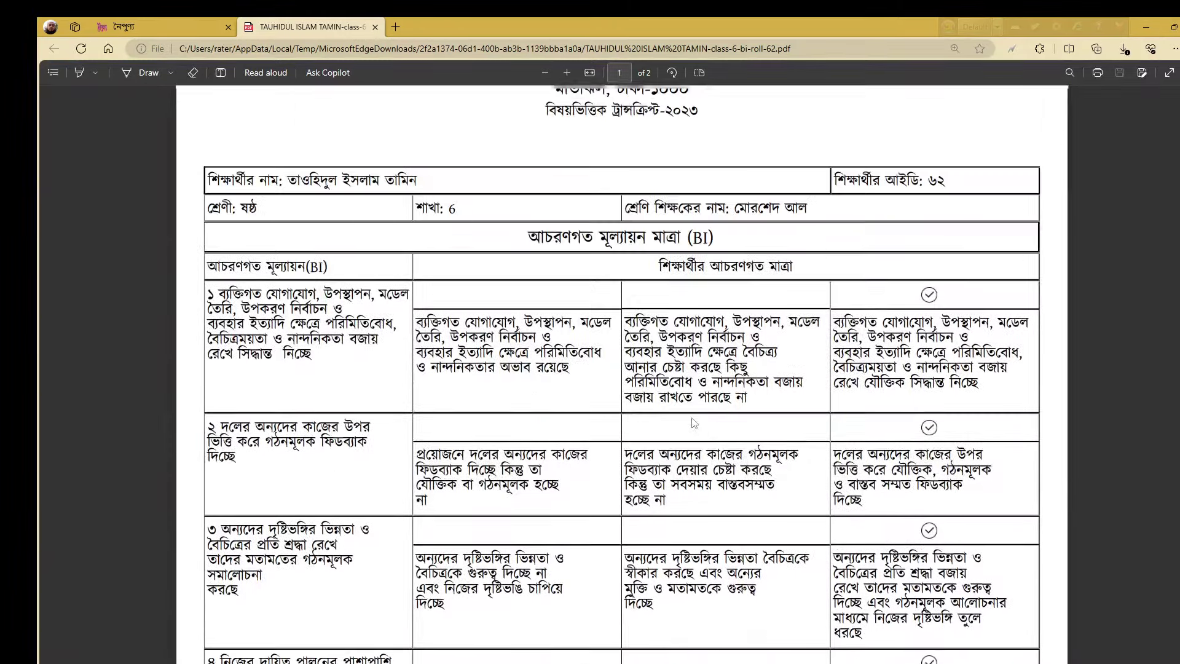
pyautogui.scroll(2, 695, 430)
pyautogui.scroll(-6, 693, 422)
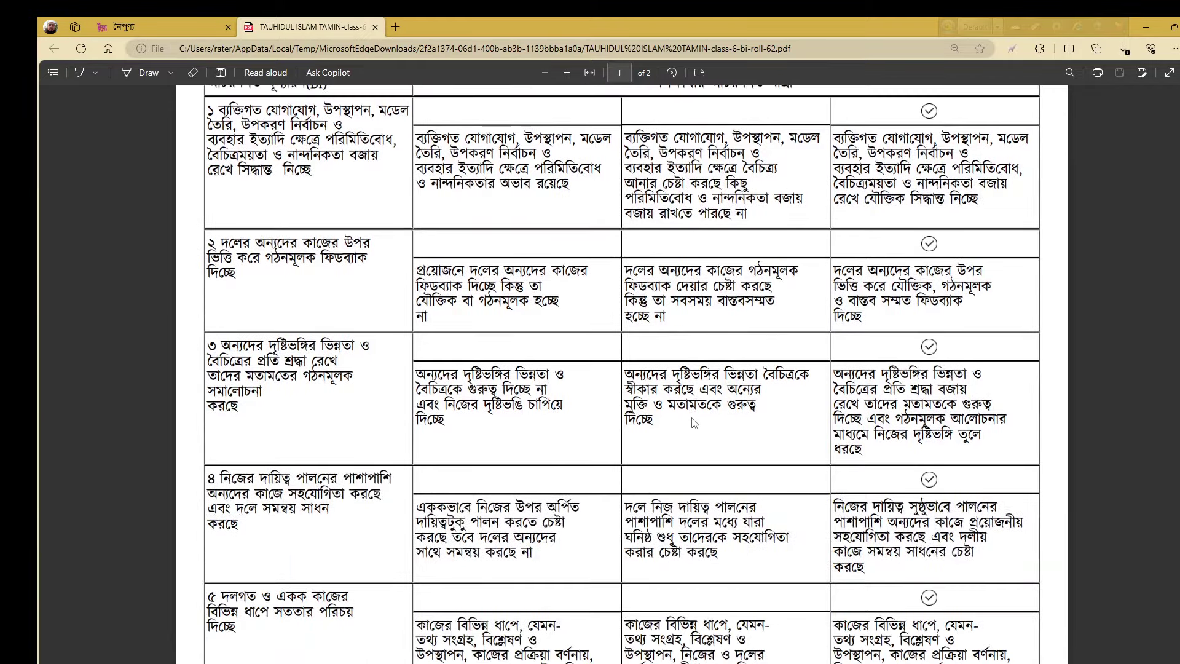
pyautogui.scroll(-8, 693, 422)
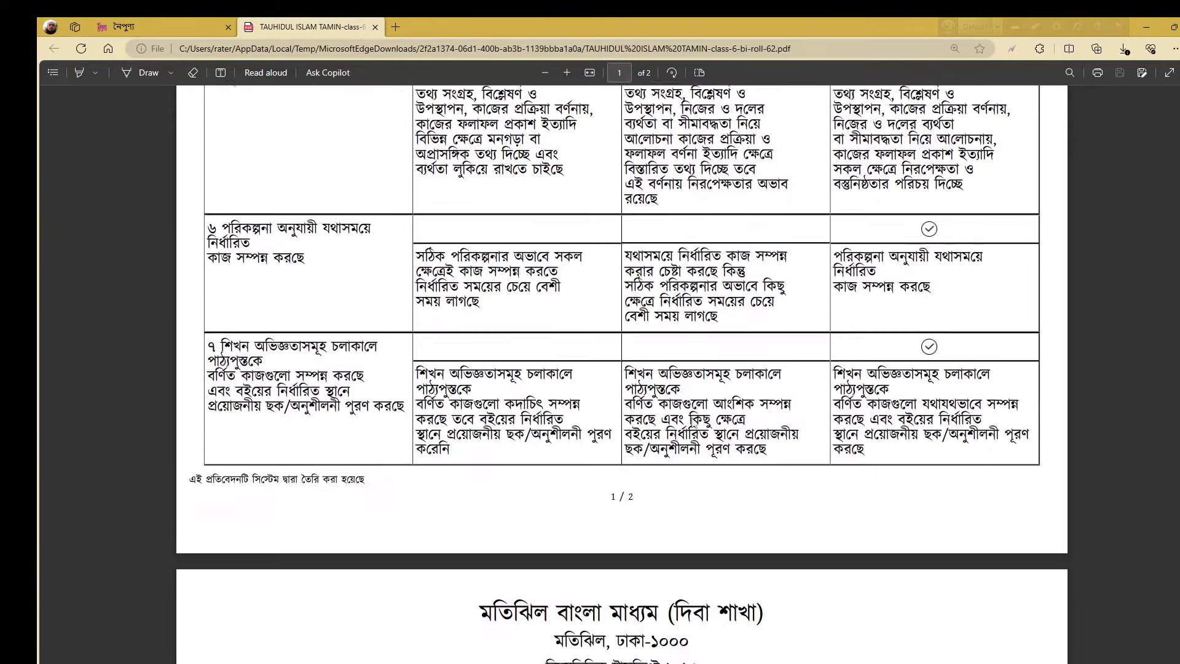
pyautogui.scroll(-8, 693, 423)
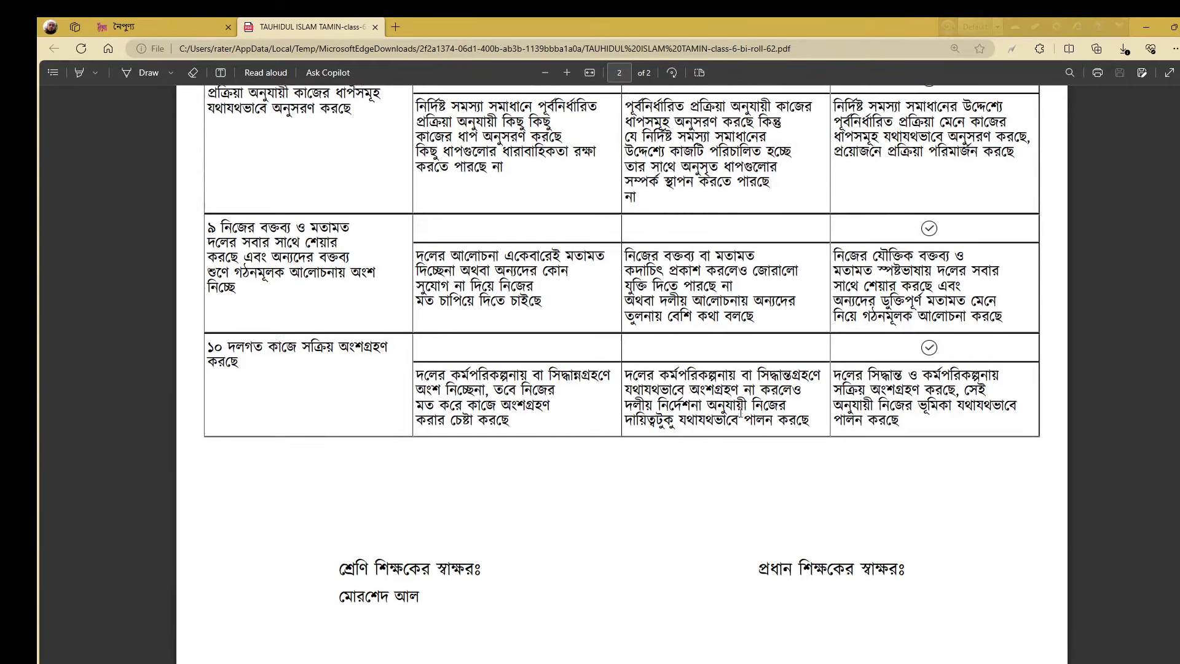
pyautogui.scroll(-5, 695, 424)
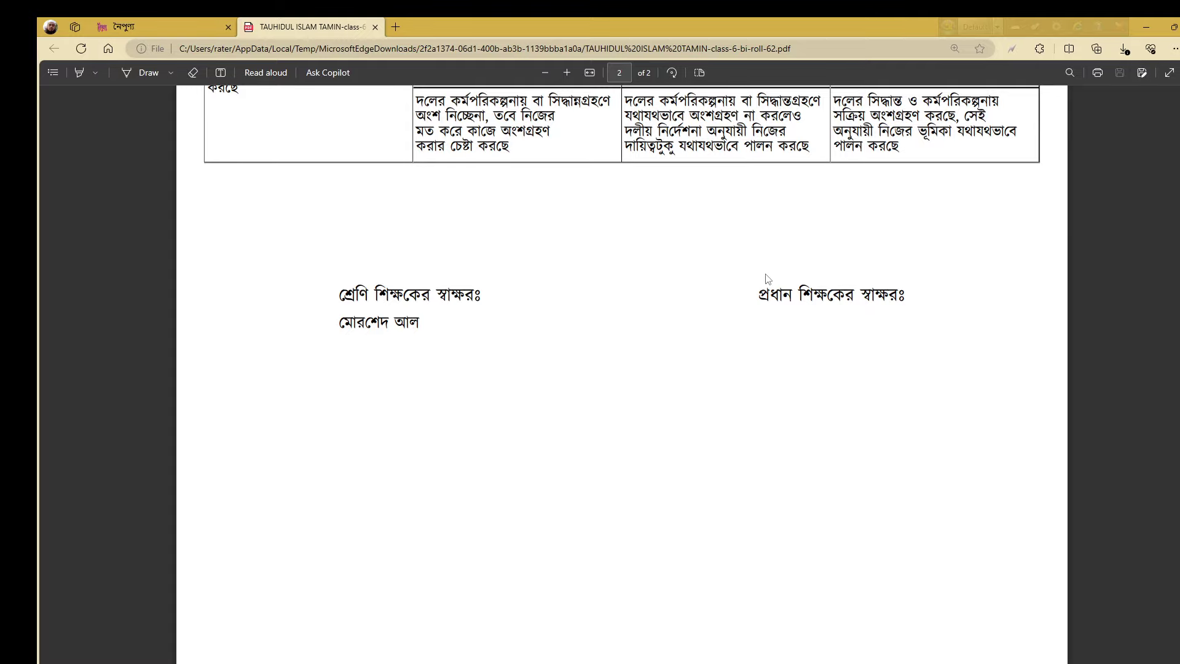
pyautogui.scroll(20, 768, 280)
pyautogui.scroll(2, 770, 279)
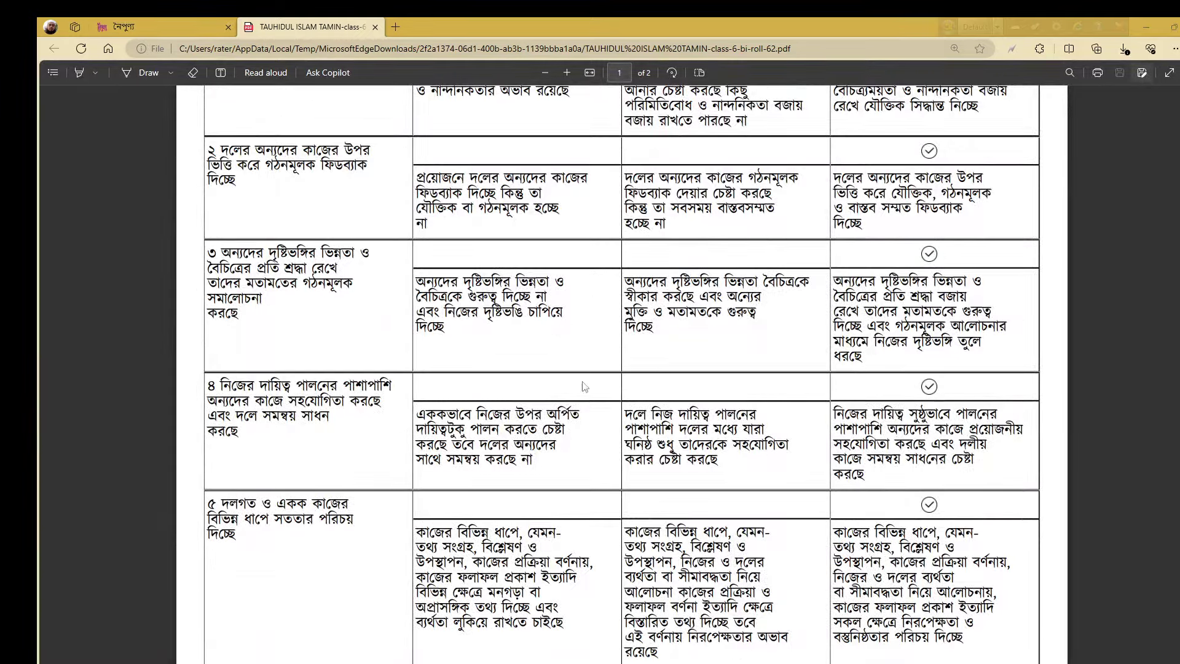
# - Bring up the save dialog for the roll 62 transcript, dismiss it, and close the PDF
pyautogui.hotkey('ctrl', 's')
pyautogui.click(775, 426)
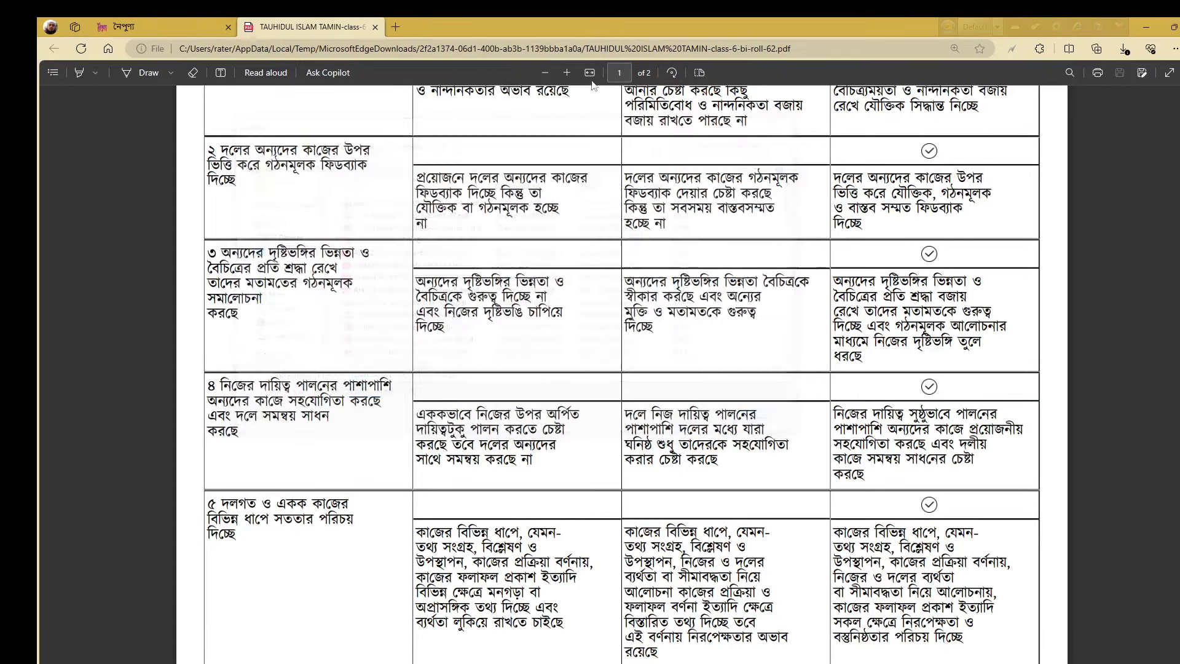
pyautogui.click(375, 27)
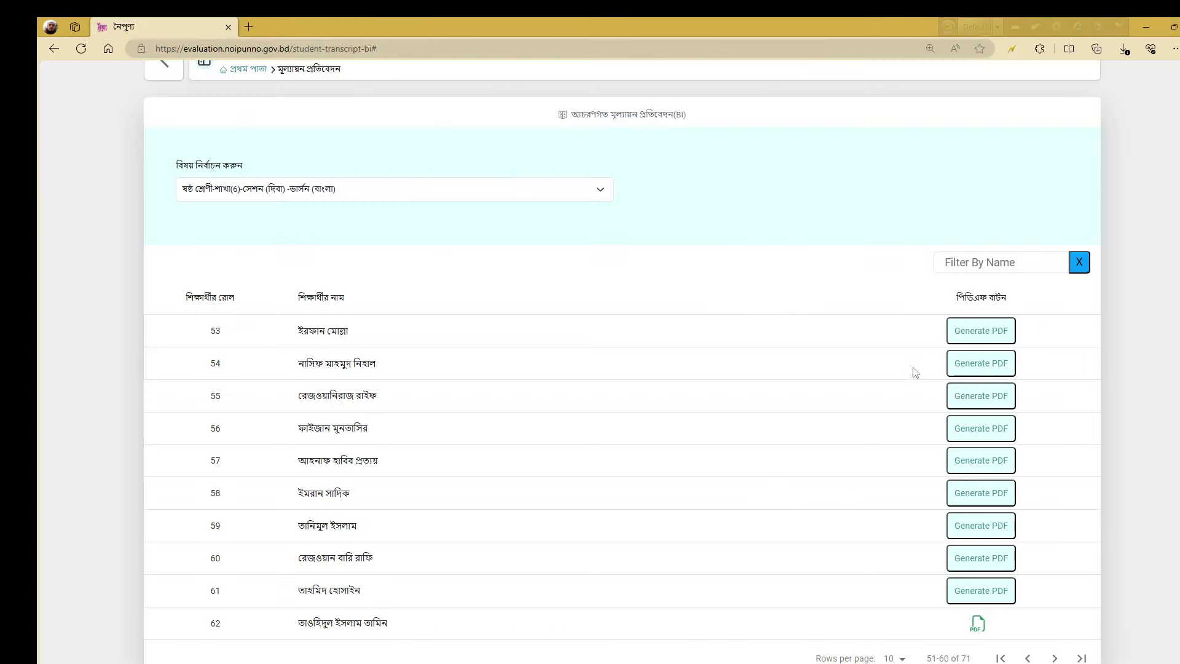
# - Generate and download the BI transcript PDF for the student with roll 58, and go back one entry in the browsing history
pyautogui.click(985, 493)
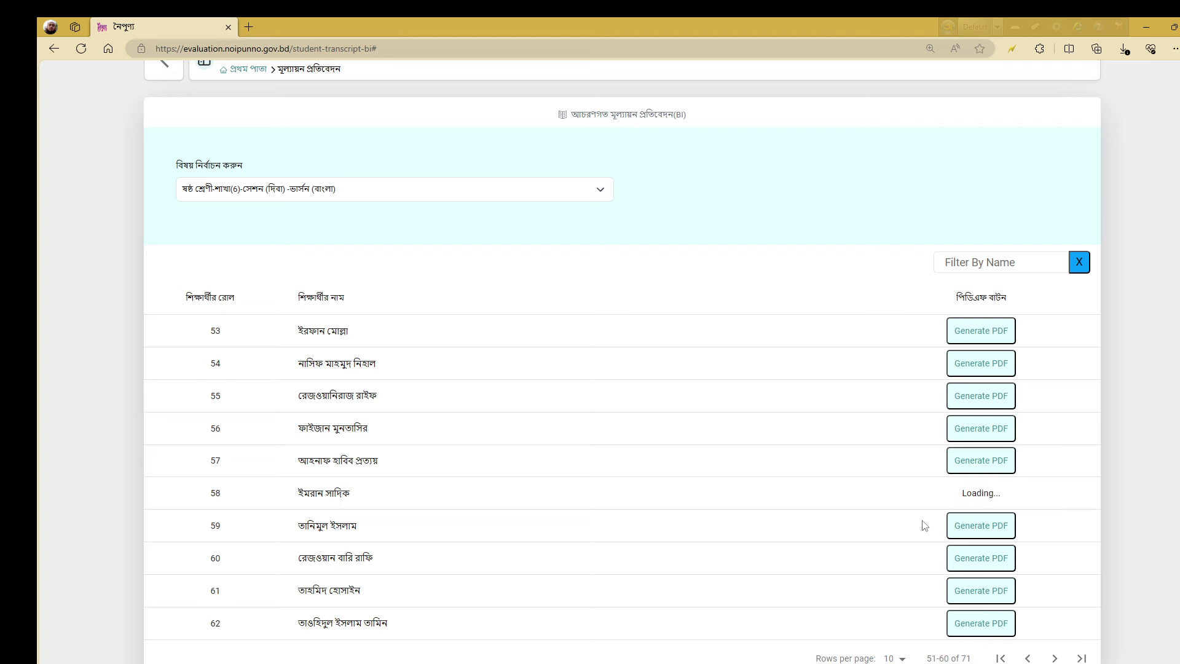
pyautogui.click(980, 495)
pyautogui.hotkey('alt', 'Left')
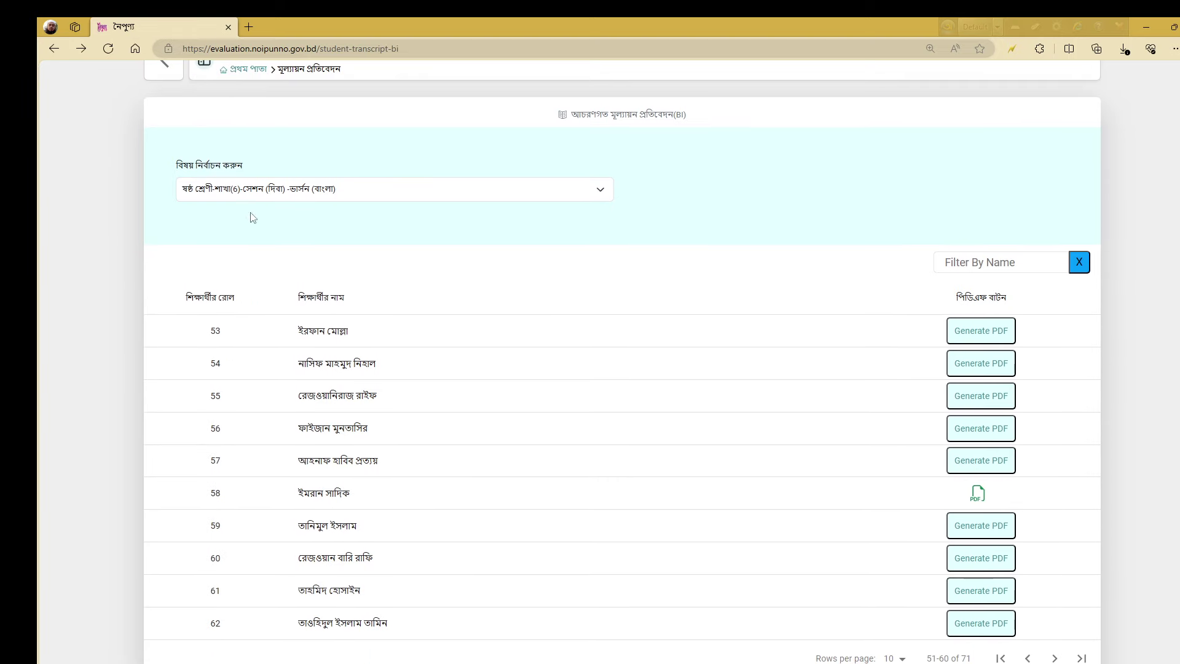
# - Return to the portal's home page and copy a screen capture of the students' report card tile, about 558 x 230 pixels
pyautogui.click(164, 68)
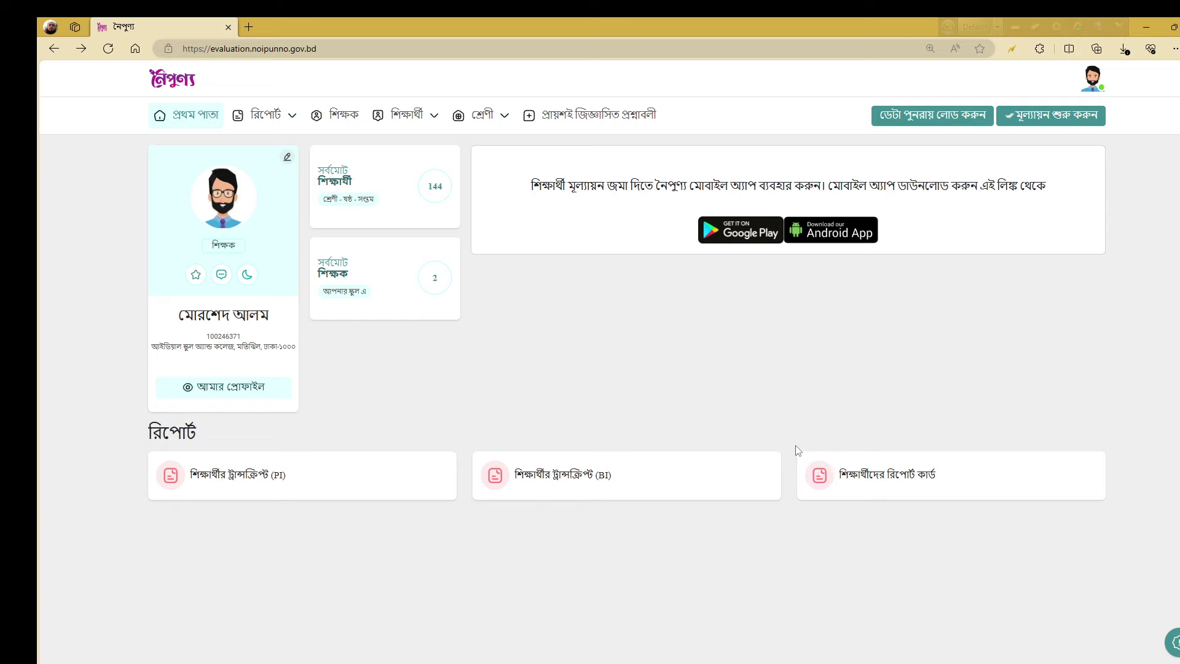
pyautogui.press('Print')
pyautogui.moveTo(779, 424); pyautogui.dragTo(1122, 566)
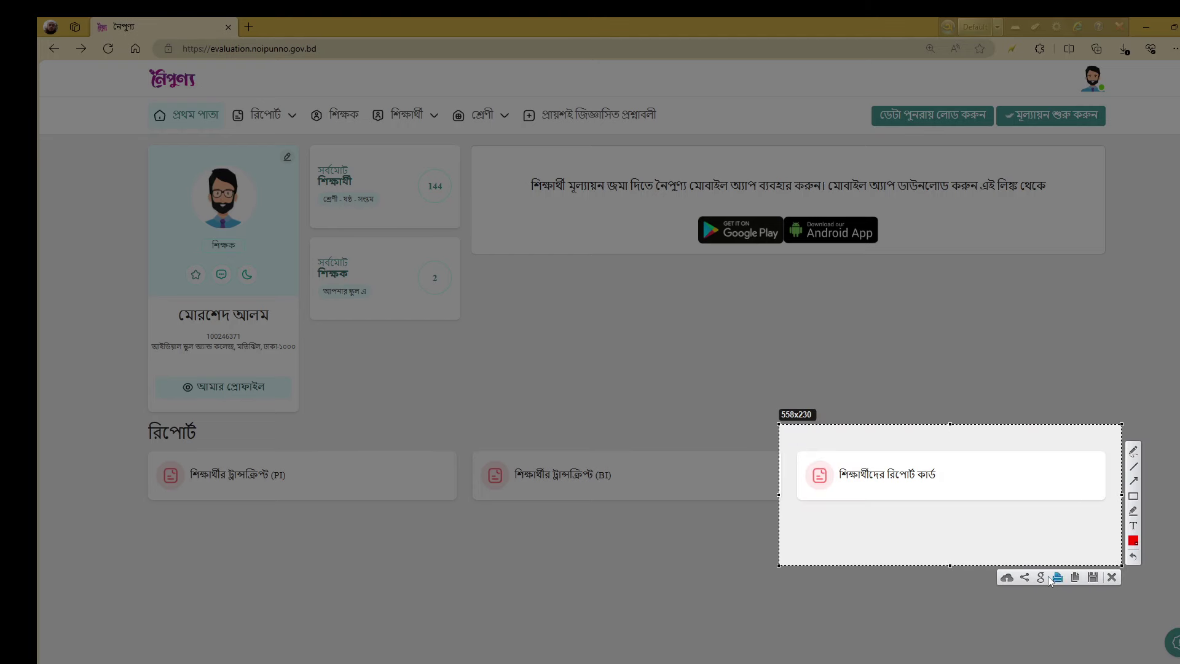
pyautogui.hotkey('ctrl', 'c')
# - Open the students' report card page and load the student list for class six, section 6, day session, Bangla version
pyautogui.click(900, 481)
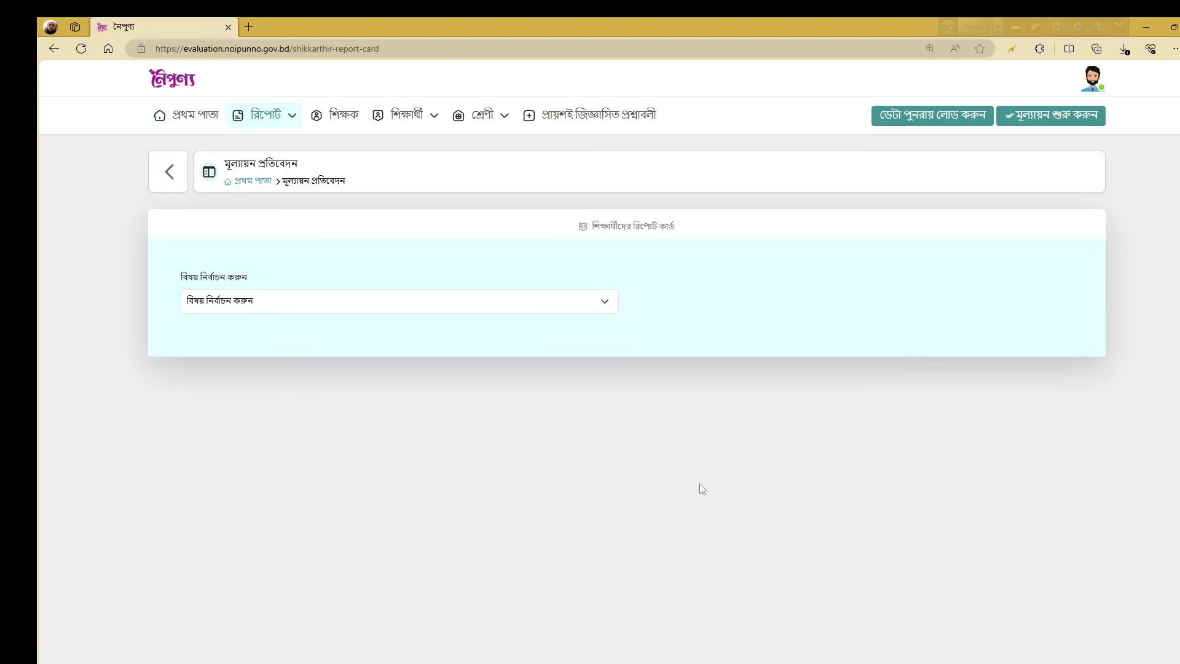
pyautogui.click(329, 308)
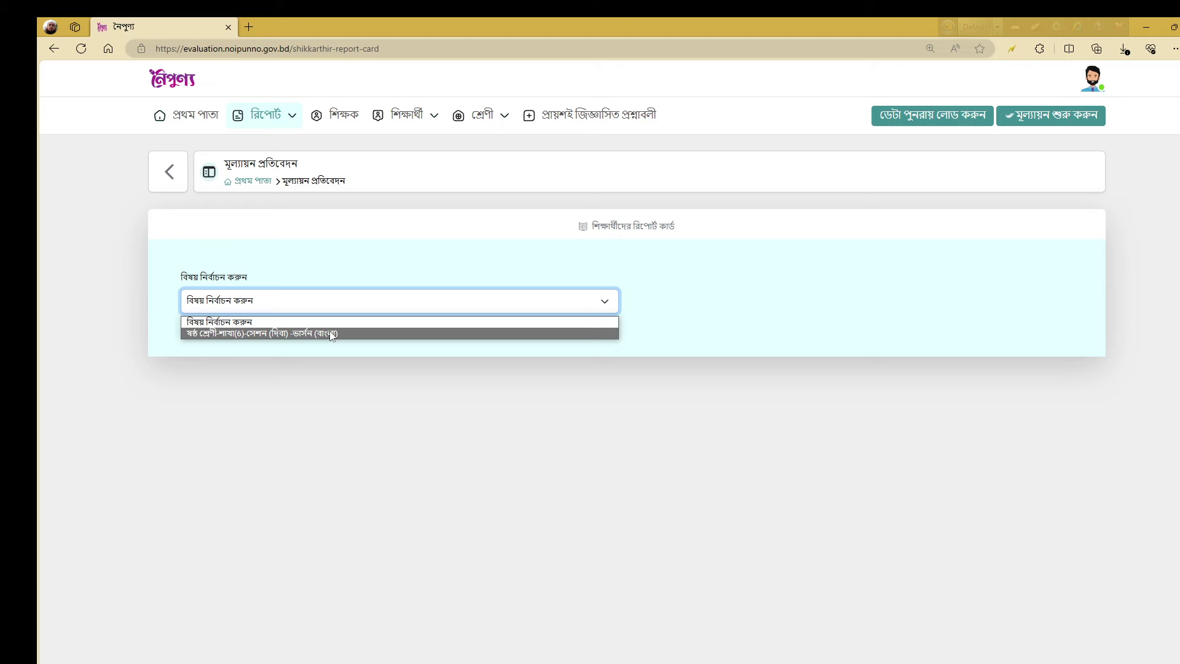
pyautogui.click(330, 334)
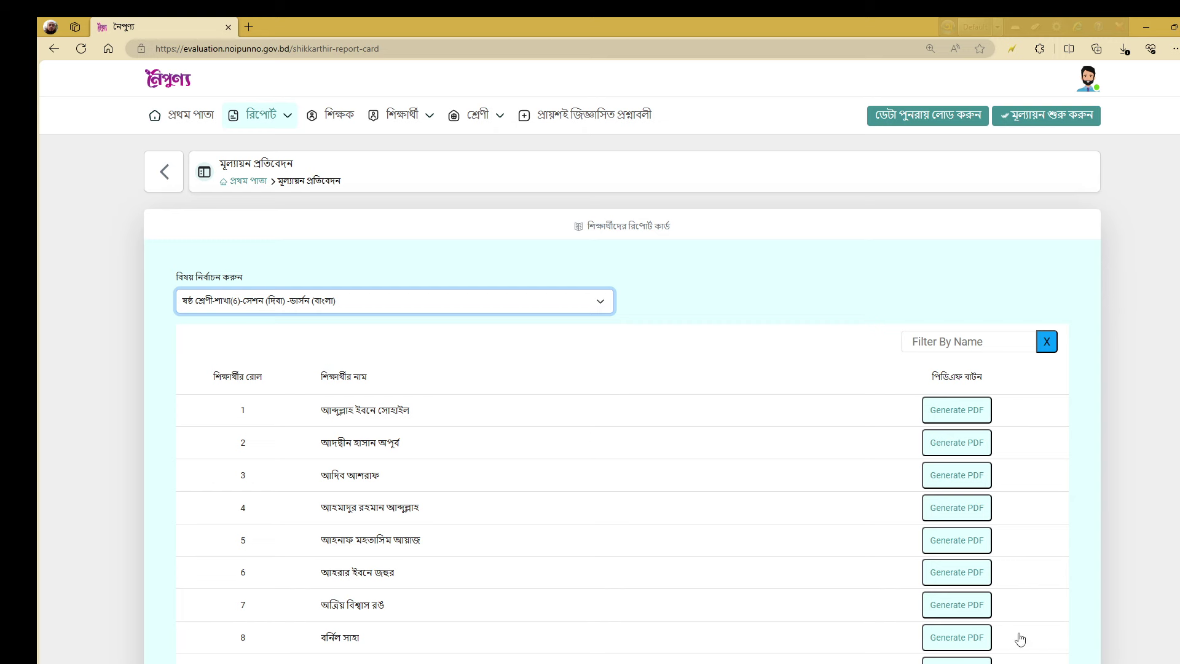
pyautogui.scroll(-2, 840, 530)
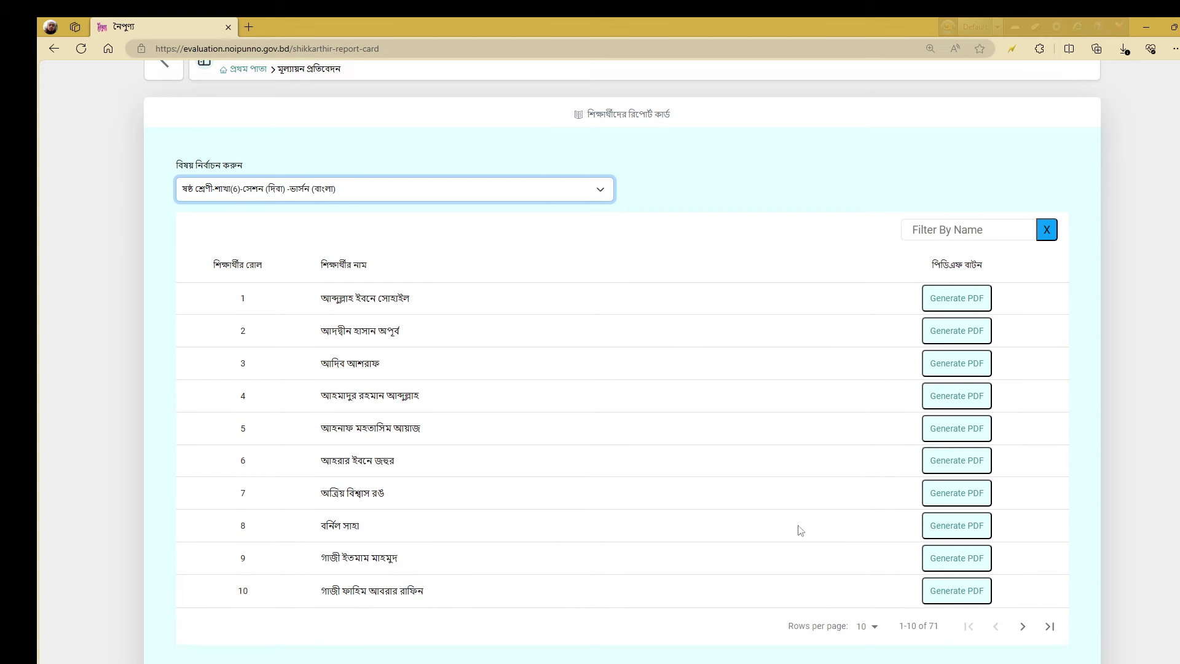